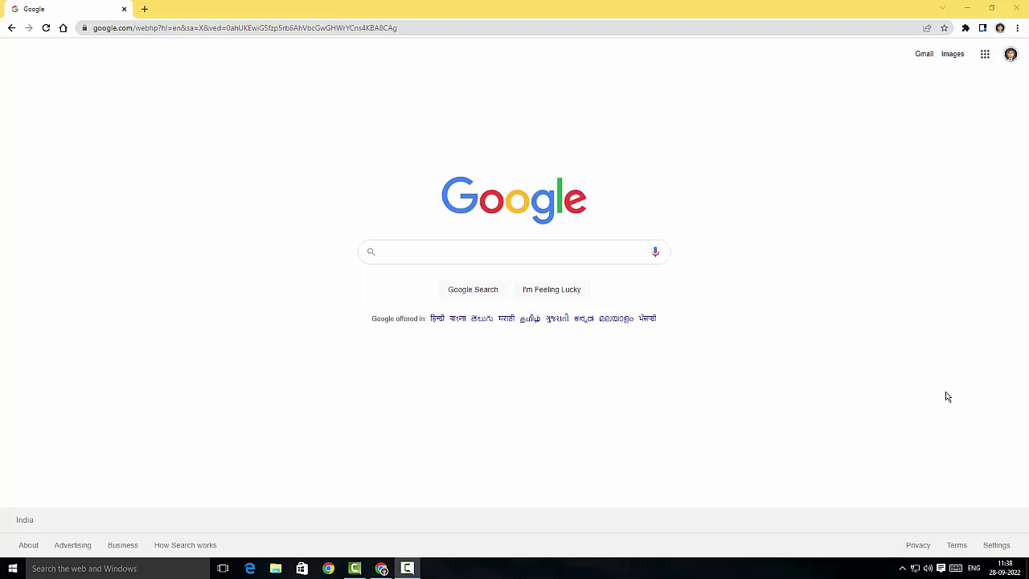
Search Google for "screen record tool" and return to the Google home page.
{"action": "left_click", "coordinate": [451, 258]}
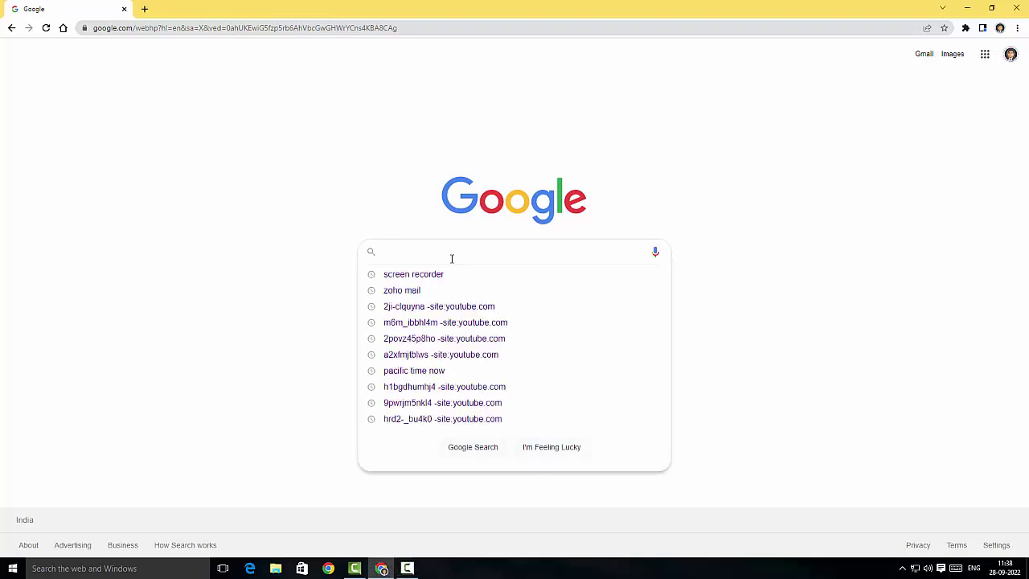
{"action": "type", "text": "screen"}
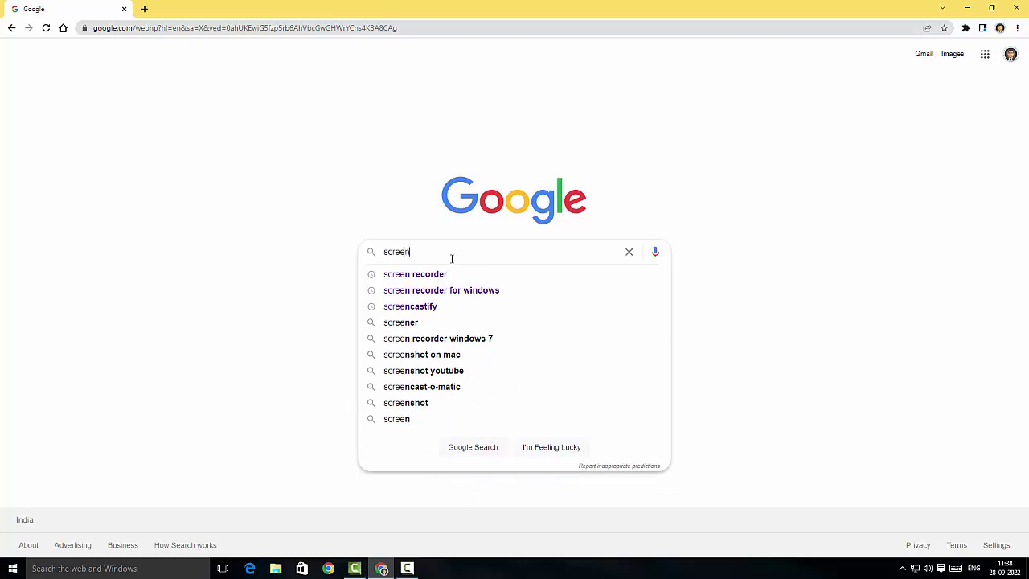
{"action": "type", "text": " record to"}
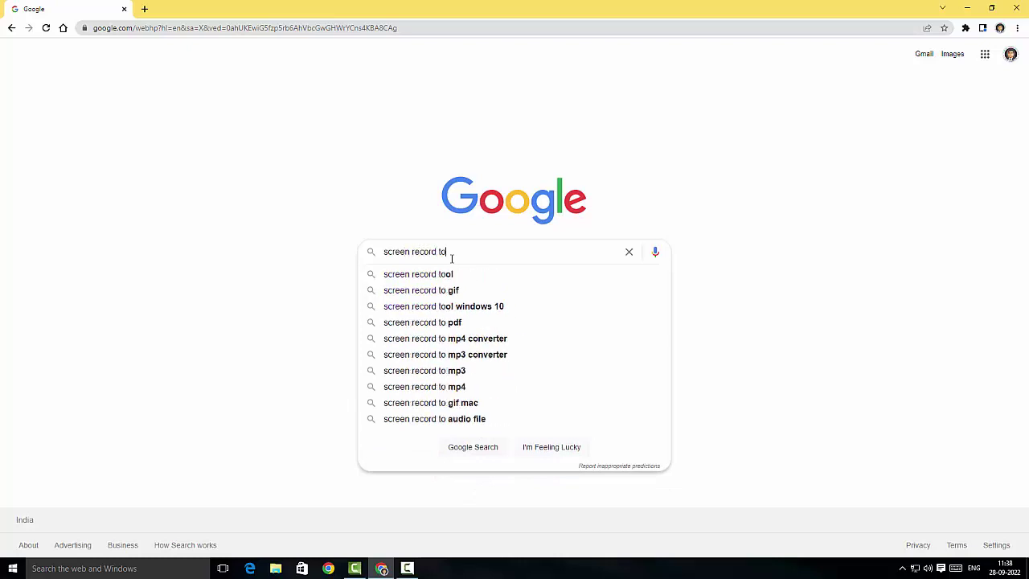
{"action": "type", "text": "ol"}
{"action": "key", "text": "Return"}
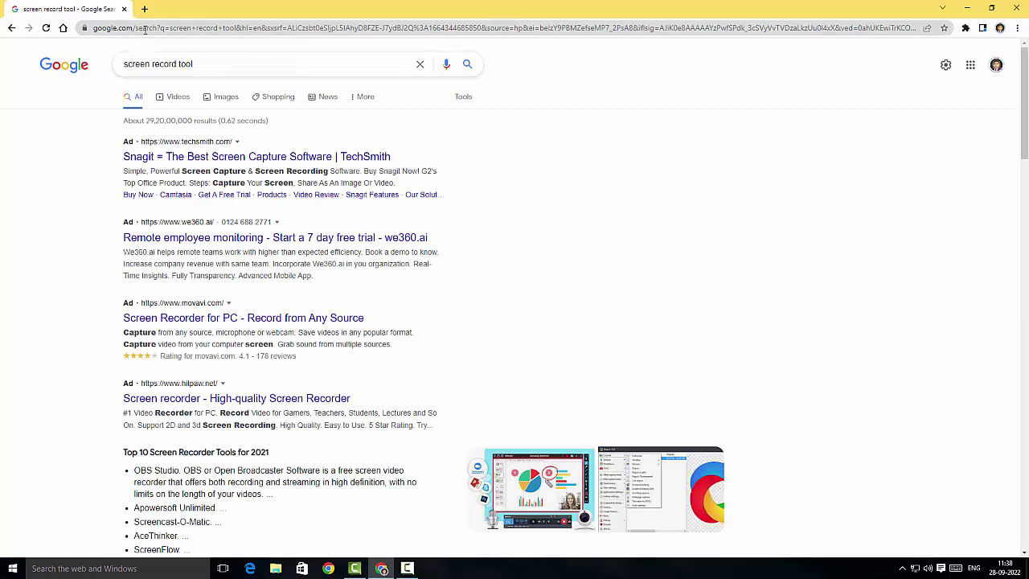
{"action": "left_click", "coordinate": [50, 63]}
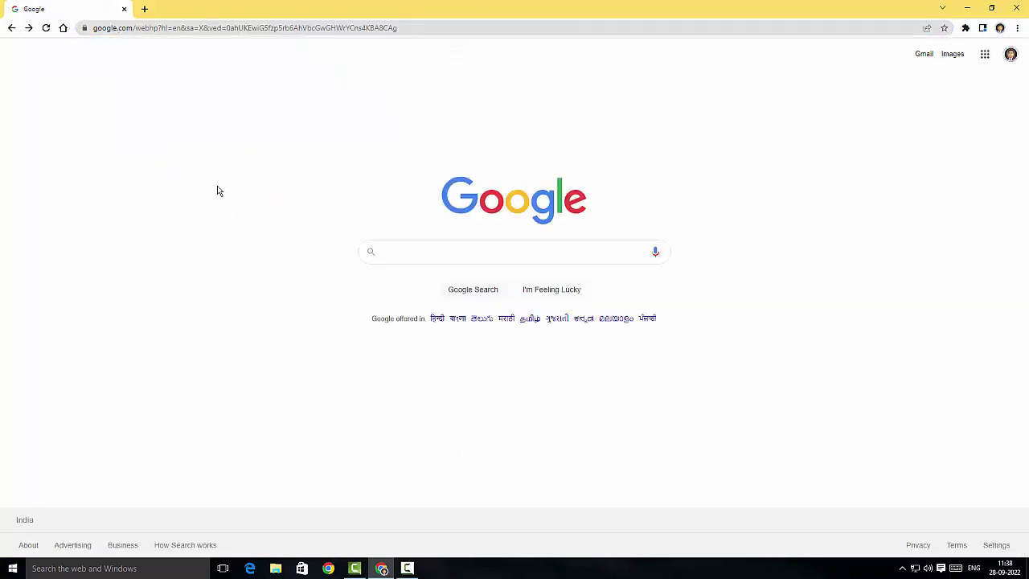
Open the website screenrecordtool.com.
{"action": "key", "text": "ctrl+l"}
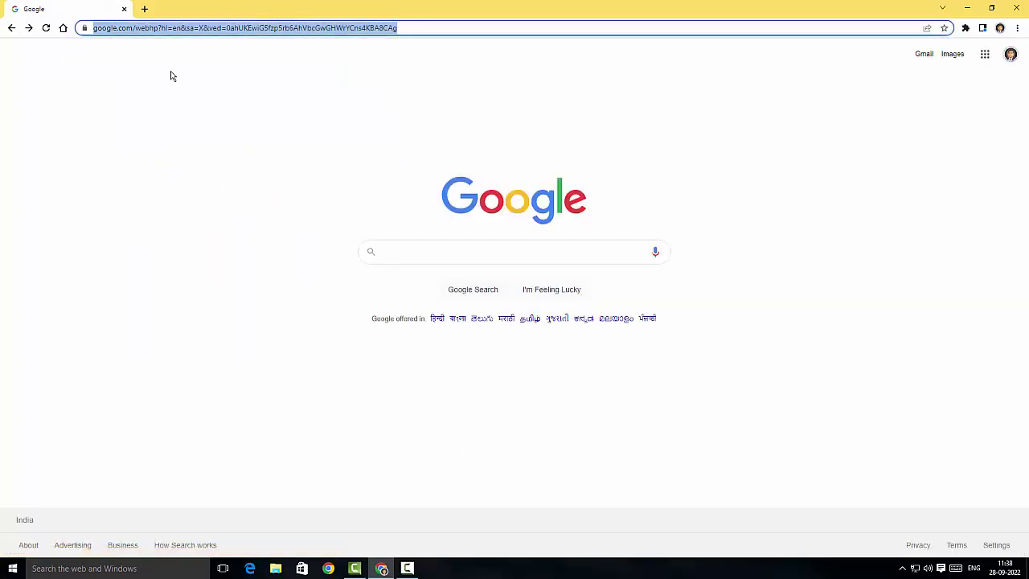
{"action": "type", "text": "screenr"}
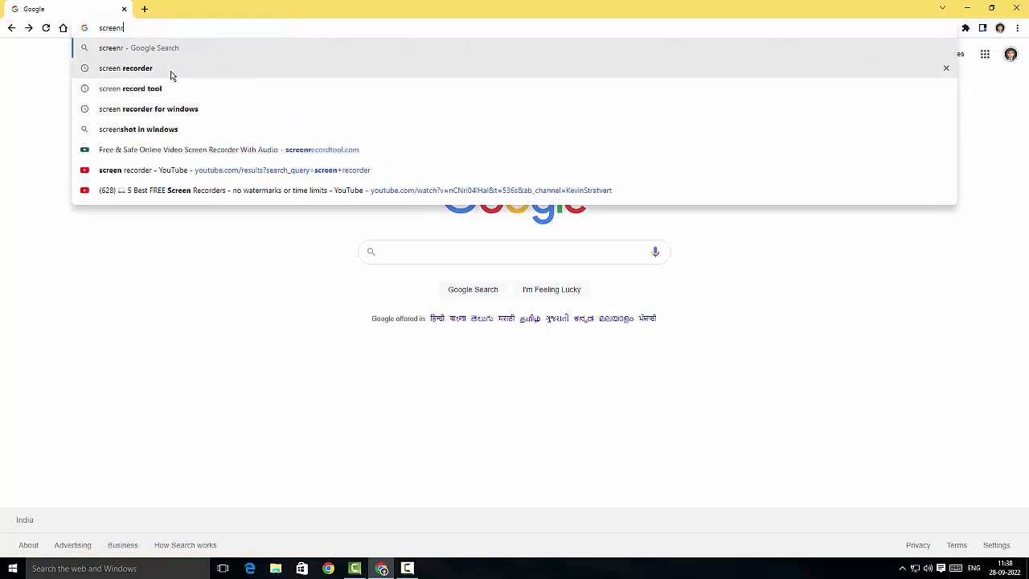
{"action": "type", "text": "ecord"}
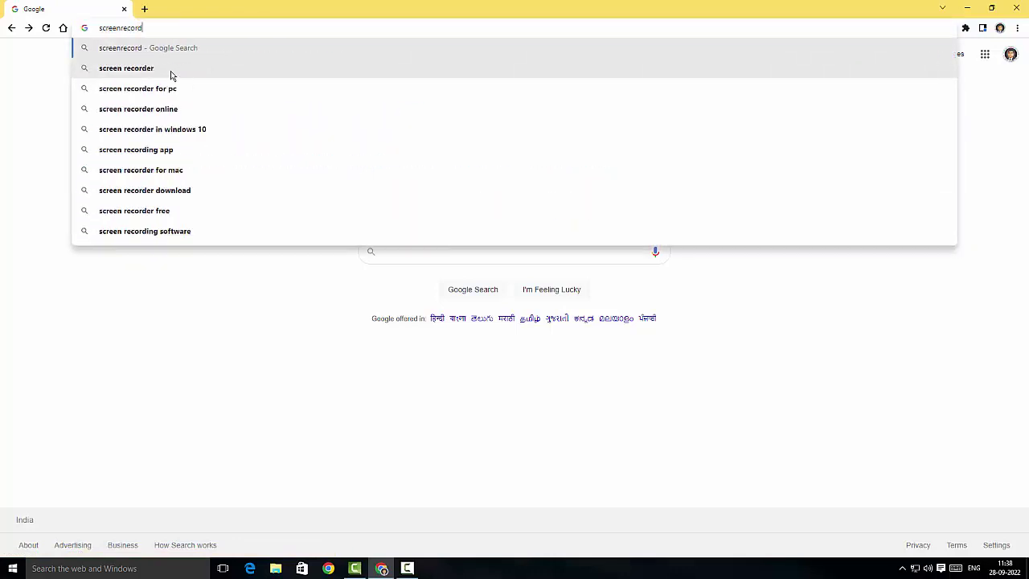
{"action": "type", "text": "tool.com"}
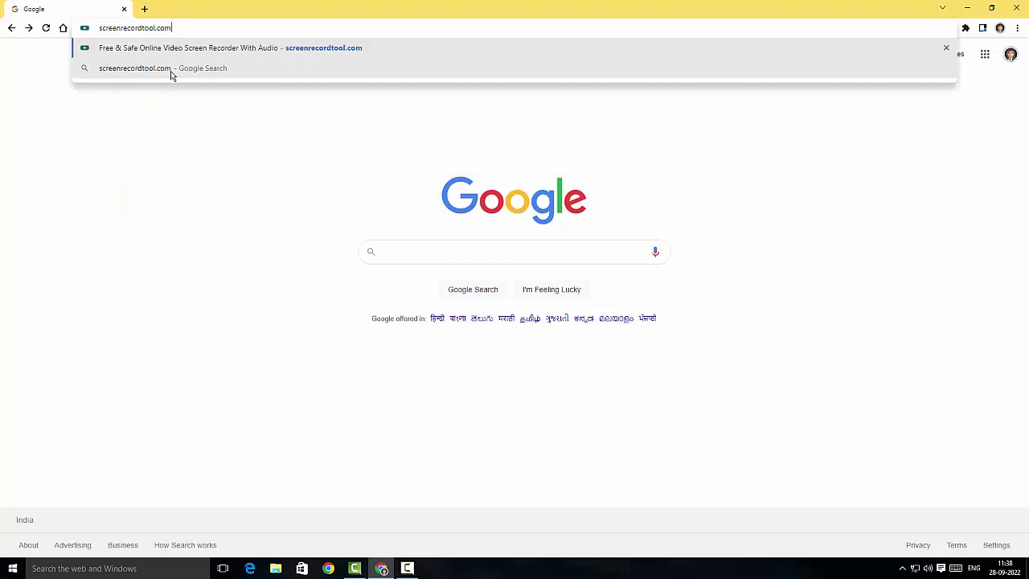
{"action": "key", "text": "Return"}
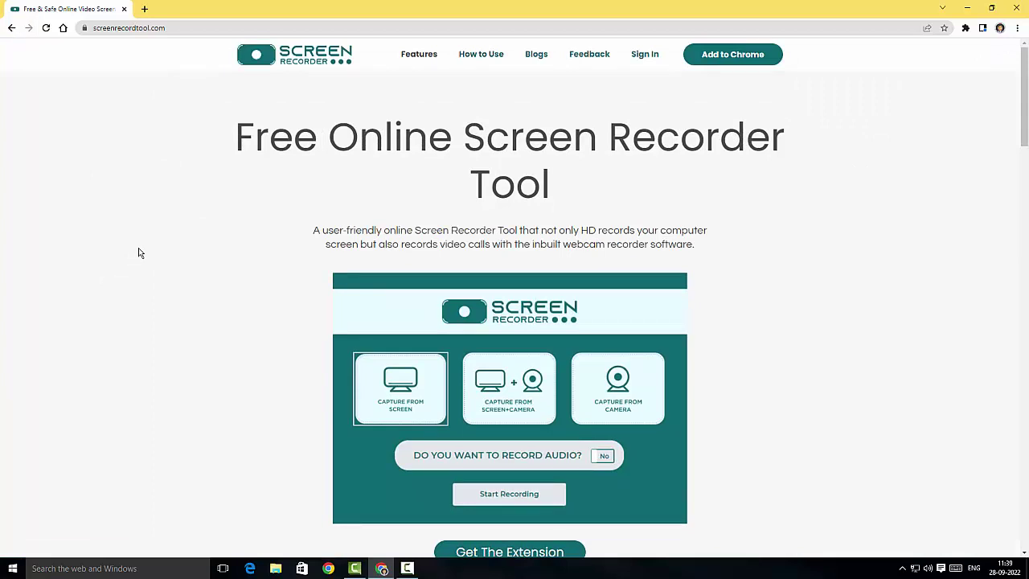
Examine the recorder's capture options and the Key Features section on the site's home page.
{"action": "scroll", "coordinate": [138, 254], "scroll_direction": "down", "scroll_amount": 2}
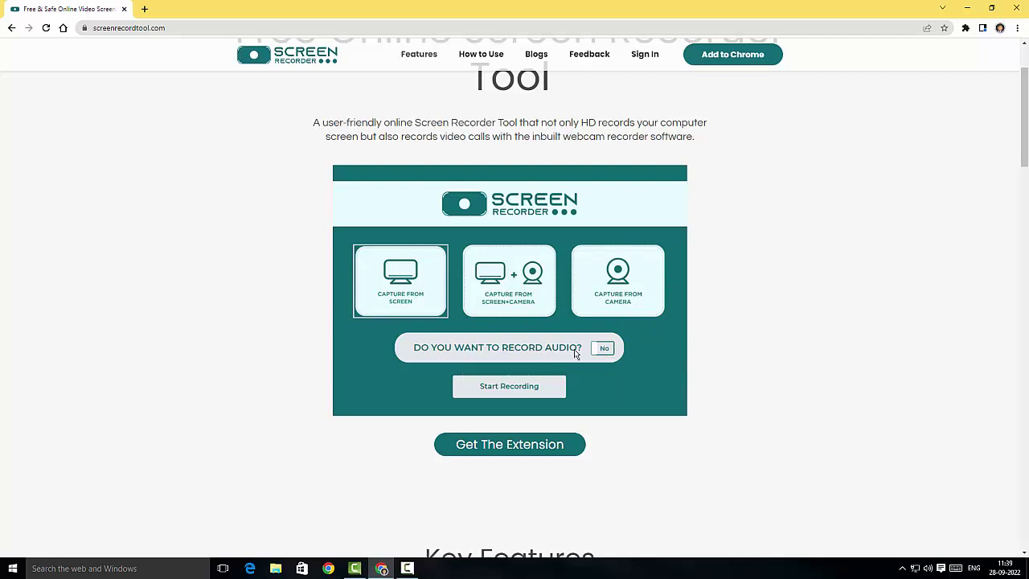
{"action": "scroll", "coordinate": [609, 354], "scroll_direction": "up", "scroll_amount": 2}
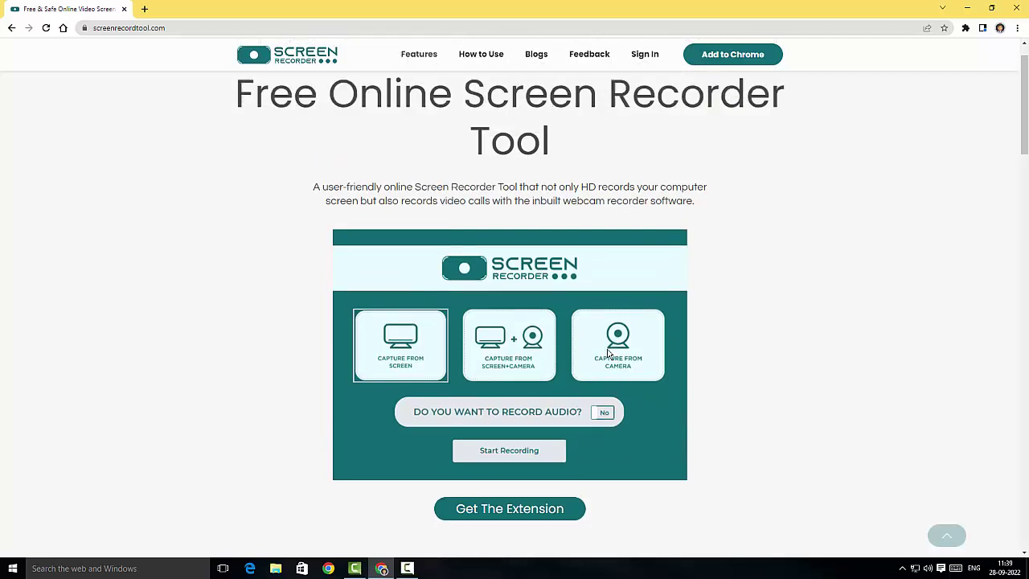
{"action": "scroll", "coordinate": [233, 363], "scroll_direction": "down", "scroll_amount": 5}
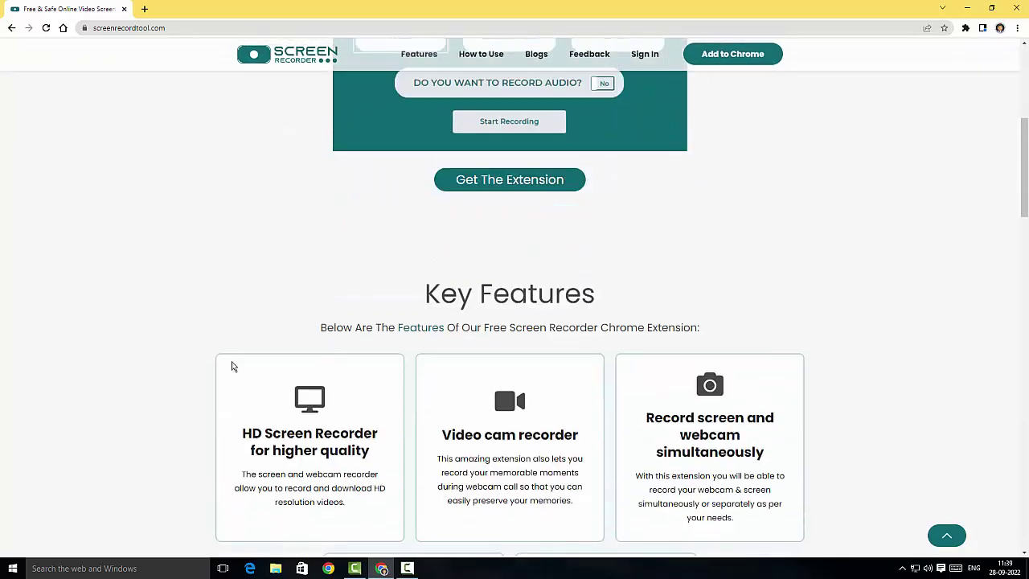
{"action": "scroll", "coordinate": [190, 354], "scroll_direction": "down", "scroll_amount": 1}
{"action": "scroll", "coordinate": [159, 352], "scroll_direction": "down", "scroll_amount": 1}
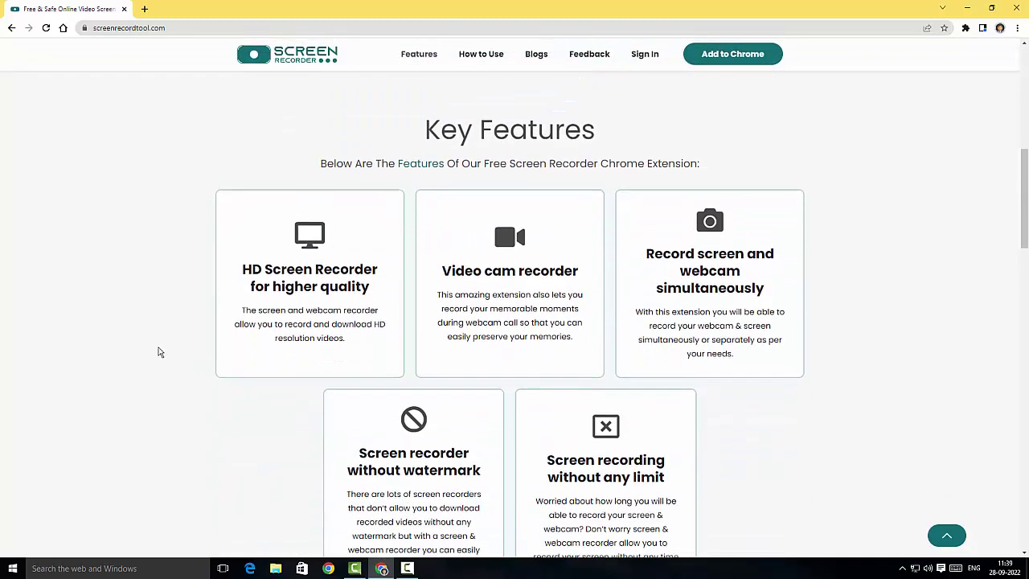
{"action": "scroll", "coordinate": [161, 350], "scroll_direction": "down", "scroll_amount": 1}
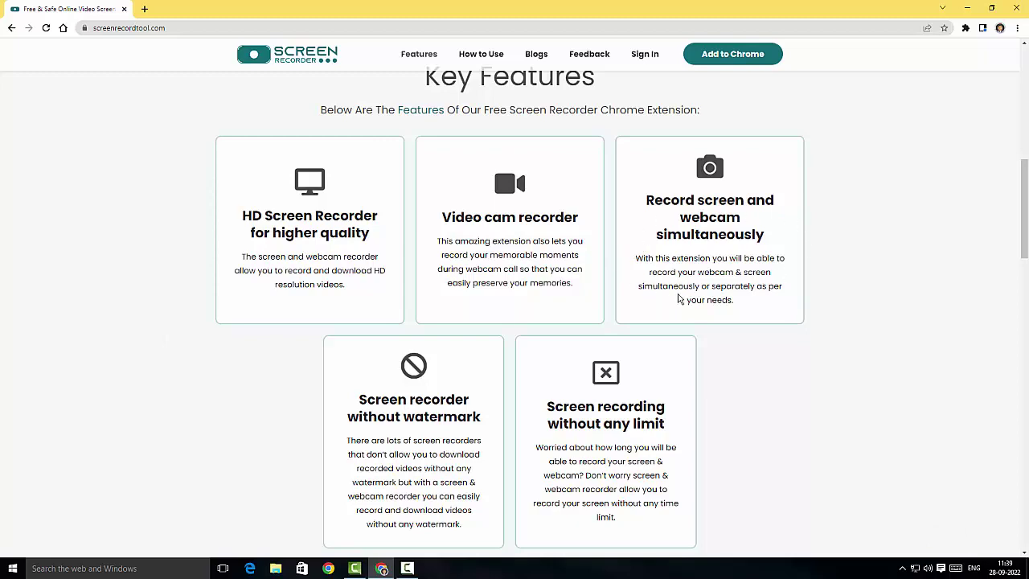
{"action": "scroll", "coordinate": [204, 404], "scroll_direction": "down", "scroll_amount": 1}
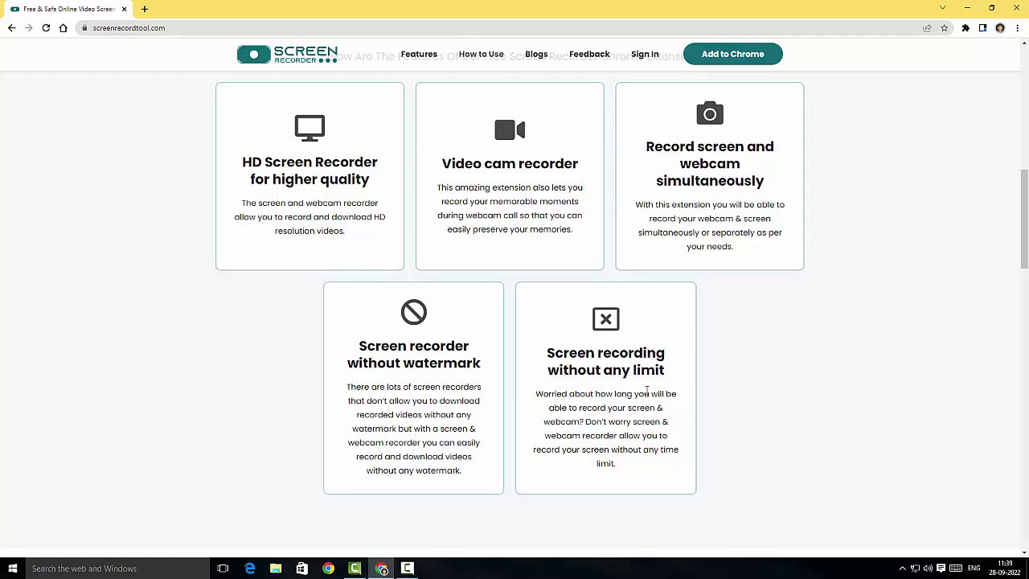
{"action": "scroll", "coordinate": [647, 392], "scroll_direction": "up", "scroll_amount": 10}
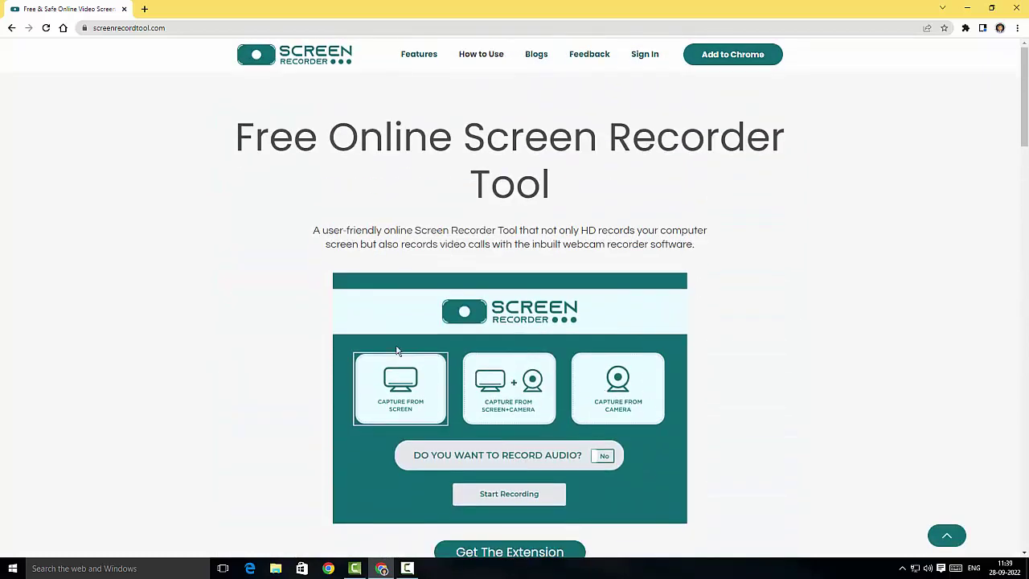
Review the How To Use instructions for the online screen recorder.
{"action": "left_click", "coordinate": [480, 59]}
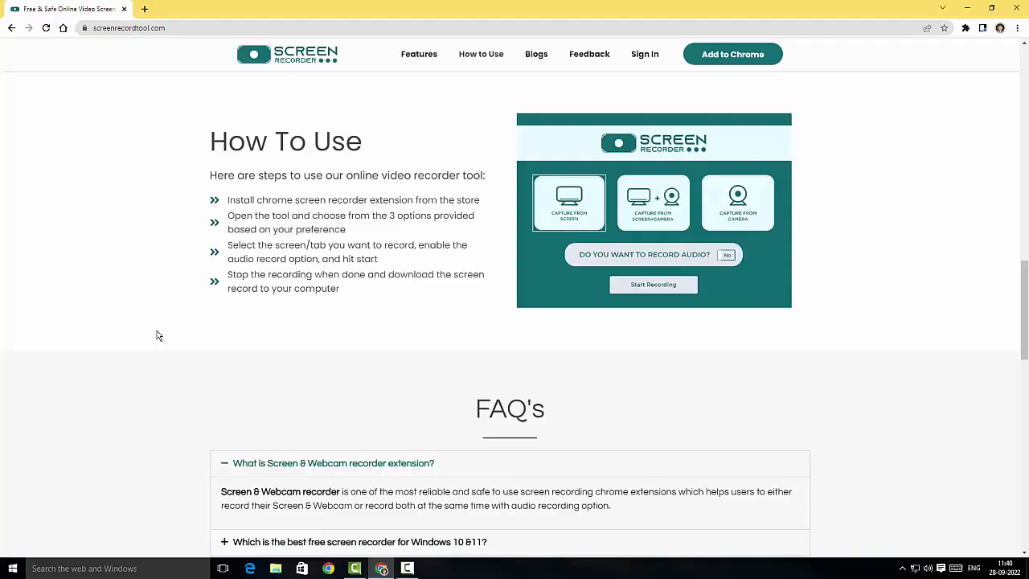
{"action": "scroll", "coordinate": [156, 336], "scroll_direction": "up", "scroll_amount": 9}
{"action": "scroll", "coordinate": [157, 335], "scroll_direction": "up", "scroll_amount": 6}
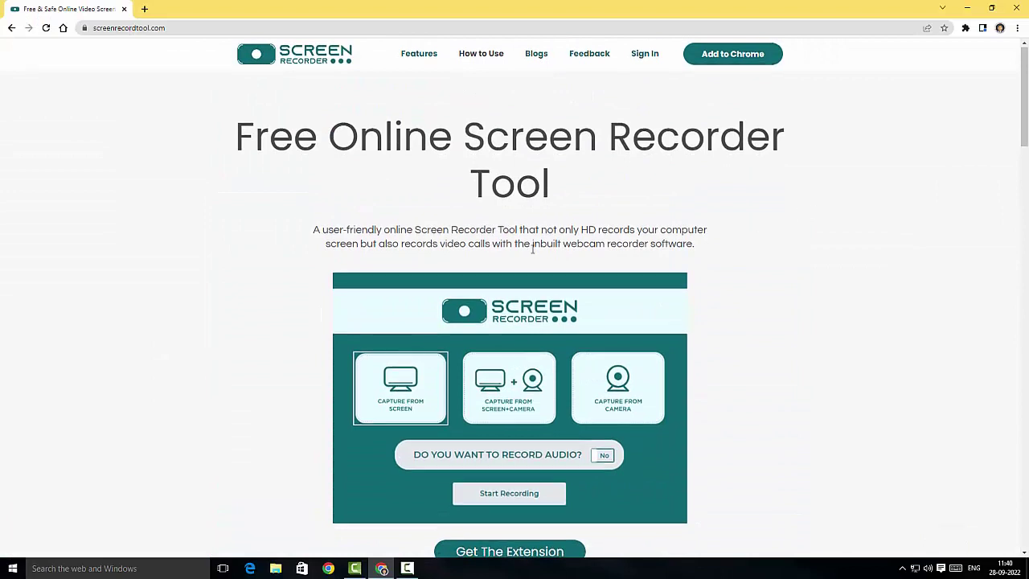
Get the Screen & Webcam recorder extension from the Chrome Web Store and add it to Chrome.
{"action": "scroll", "coordinate": [421, 494], "scroll_direction": "down", "scroll_amount": 1}
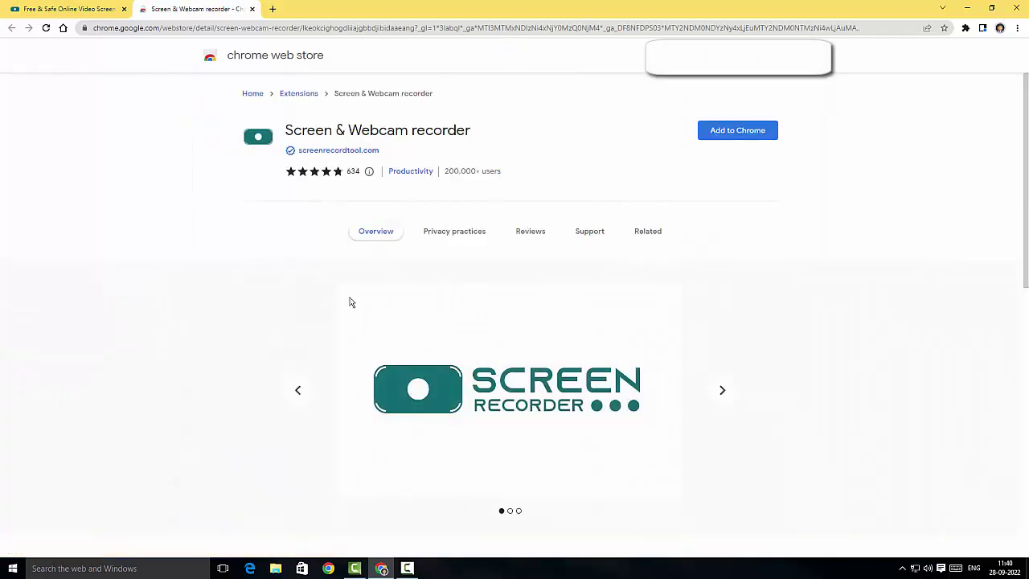
{"action": "left_click", "coordinate": [756, 134]}
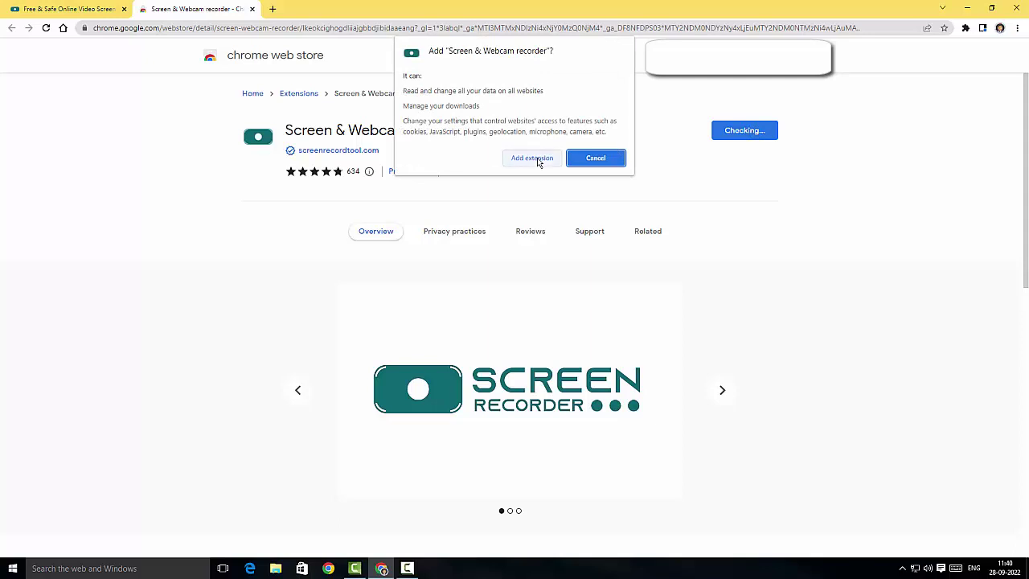
{"action": "left_click", "coordinate": [538, 161]}
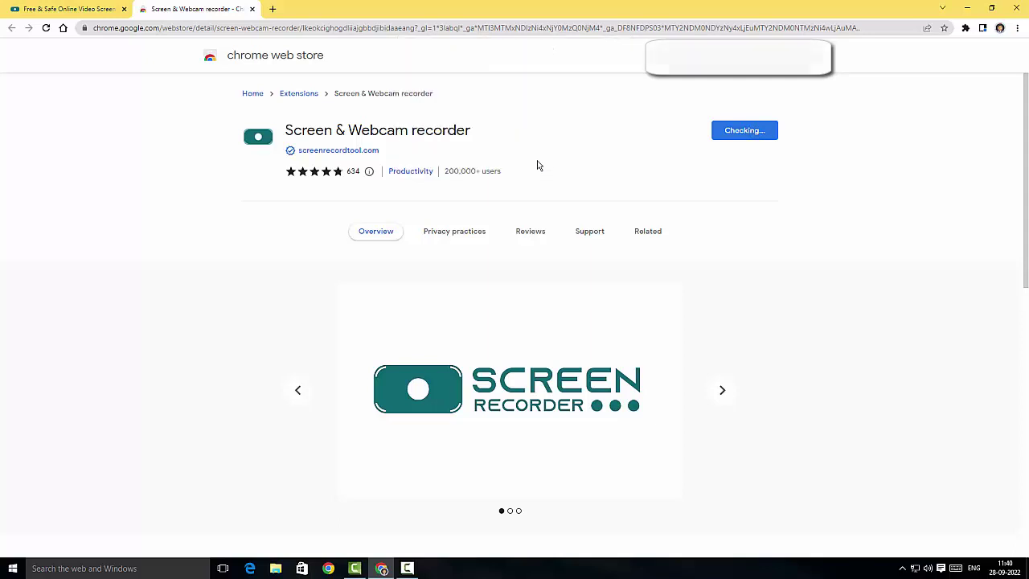
Launch the installed Screen & Webcam recorder extension and accept its privacy policy.
{"action": "left_click", "coordinate": [966, 28]}
{"action": "scroll", "coordinate": [869, 178], "scroll_direction": "down", "scroll_amount": 2}
{"action": "scroll", "coordinate": [869, 185], "scroll_direction": "up", "scroll_amount": 5}
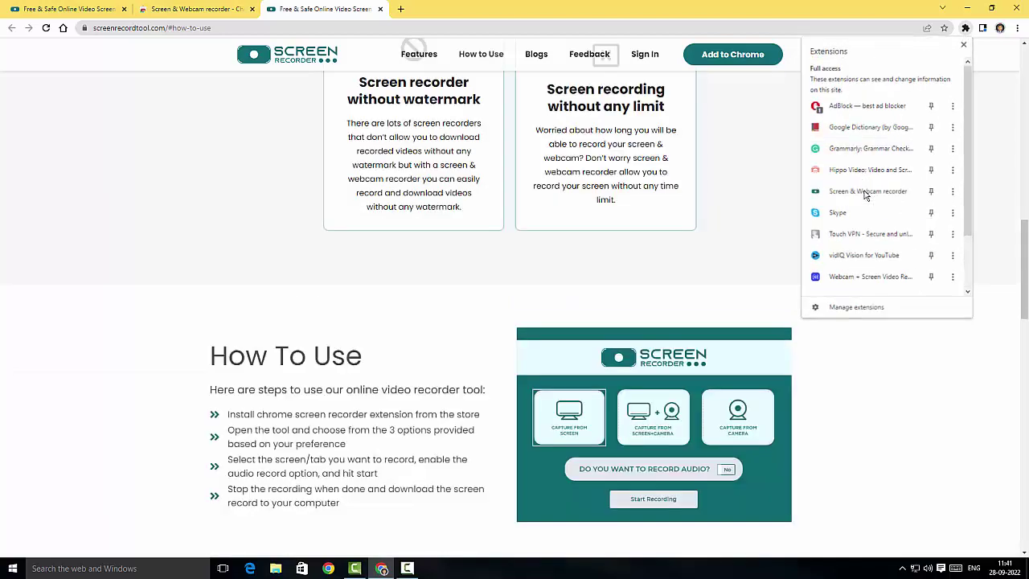
{"action": "left_click", "coordinate": [869, 192]}
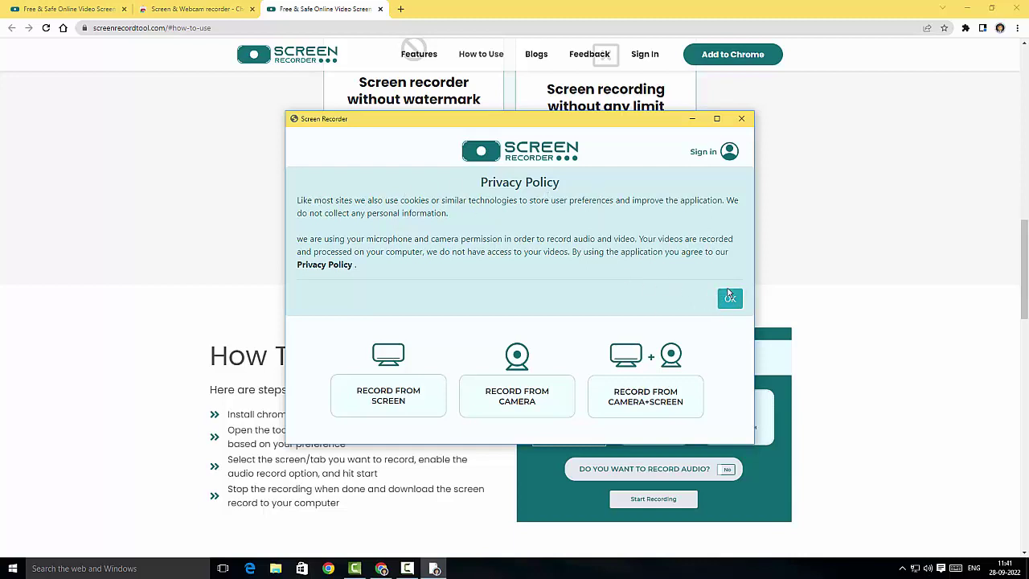
{"action": "left_click", "coordinate": [728, 299]}
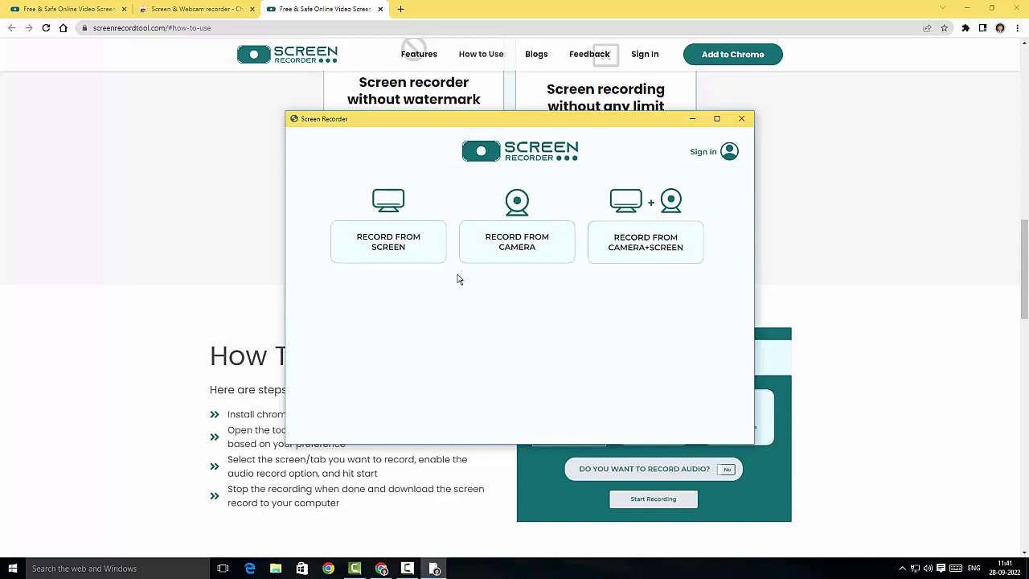
Set up a camera+screen recording with mic+system audio, MP4 format and a chosen video resolution.
{"action": "left_click", "coordinate": [643, 250]}
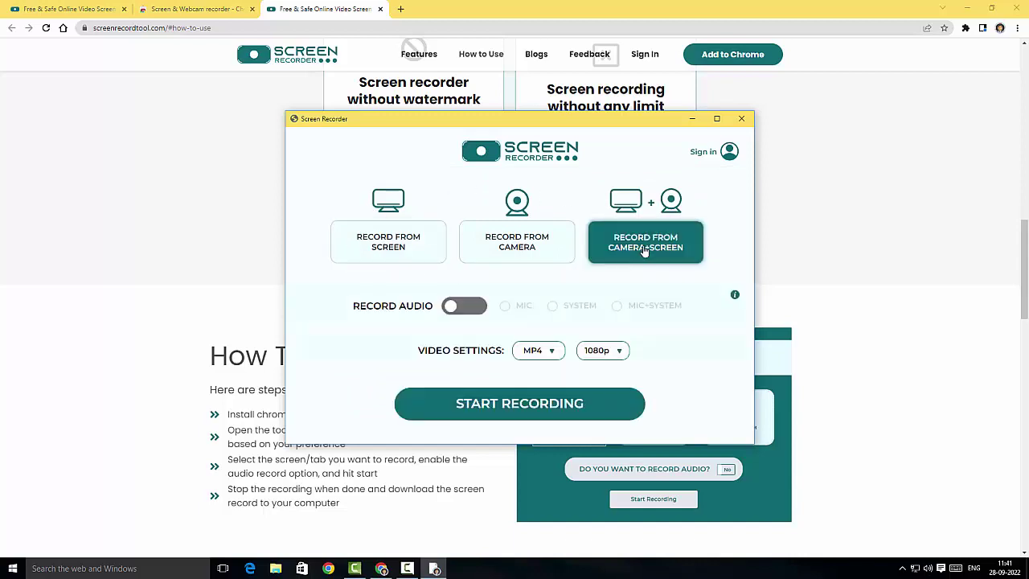
{"action": "left_click", "coordinate": [444, 310]}
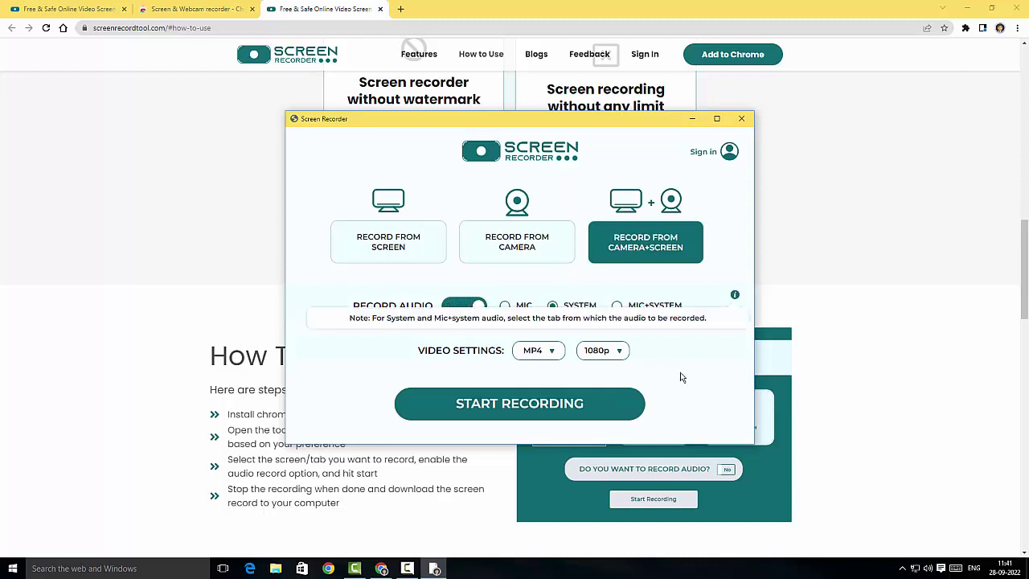
{"action": "left_click", "coordinate": [508, 308]}
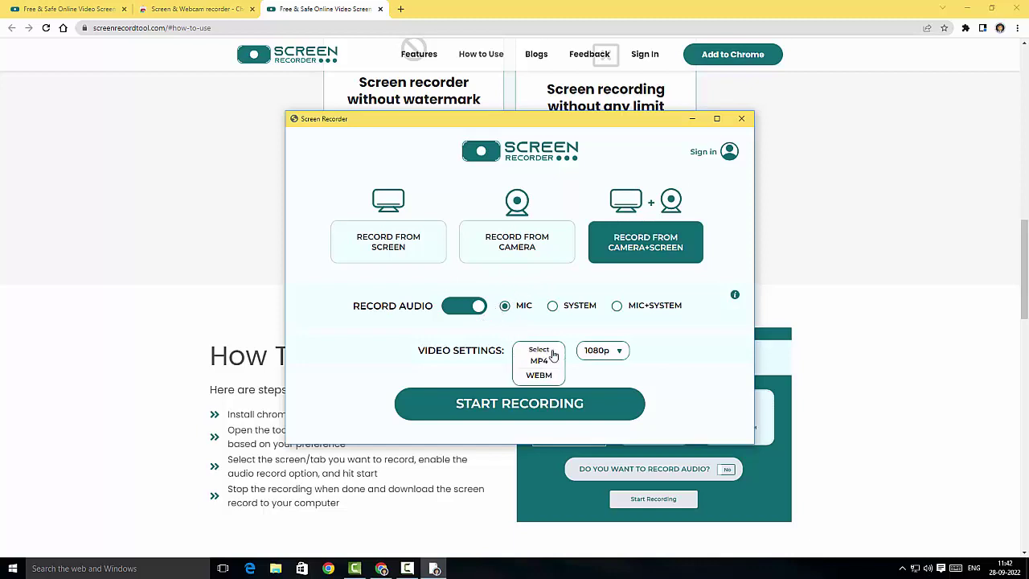
{"action": "left_click", "coordinate": [542, 360]}
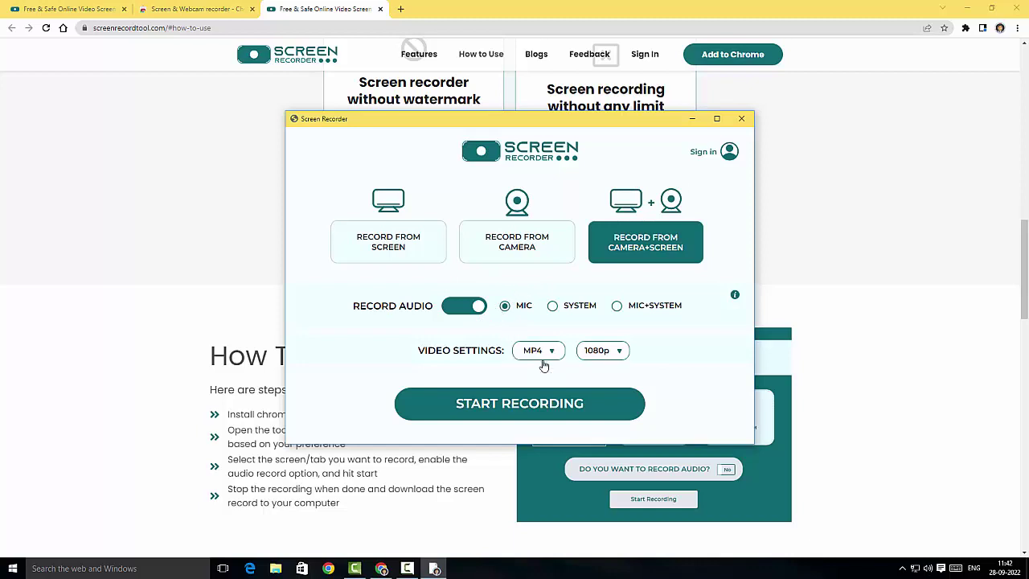
{"action": "left_click", "coordinate": [615, 353]}
{"action": "left_click", "coordinate": [602, 391]}
{"action": "left_click", "coordinate": [618, 307]}
Start recording the entire screen and minimize the recorder window to capture the website's home page.
{"action": "left_click", "coordinate": [526, 406]}
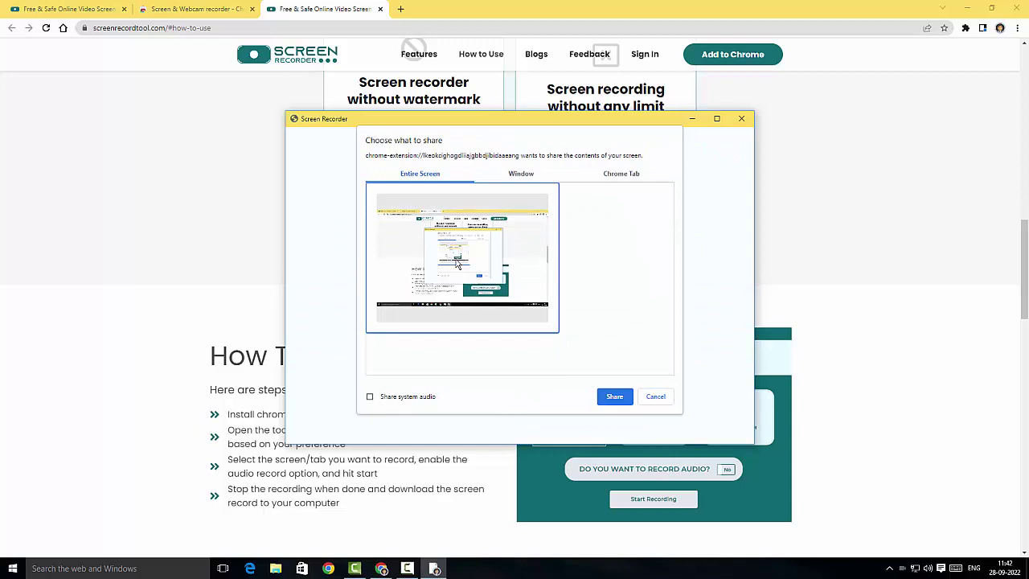
{"action": "left_click", "coordinate": [616, 397]}
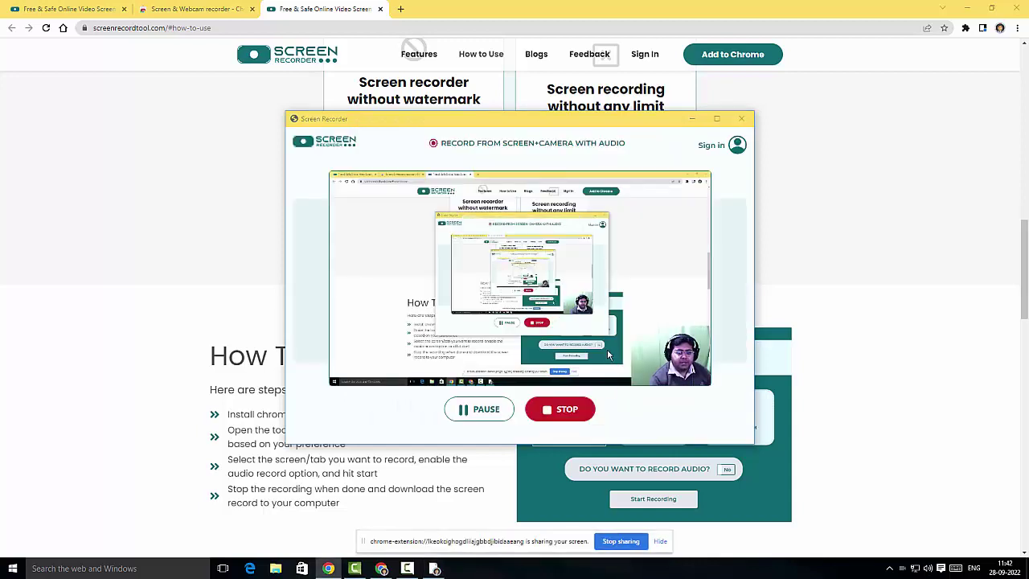
{"action": "left_click", "coordinate": [691, 123]}
{"action": "scroll", "coordinate": [363, 292], "scroll_direction": "up", "scroll_amount": 3}
{"action": "scroll", "coordinate": [362, 291], "scroll_direction": "up", "scroll_amount": 8}
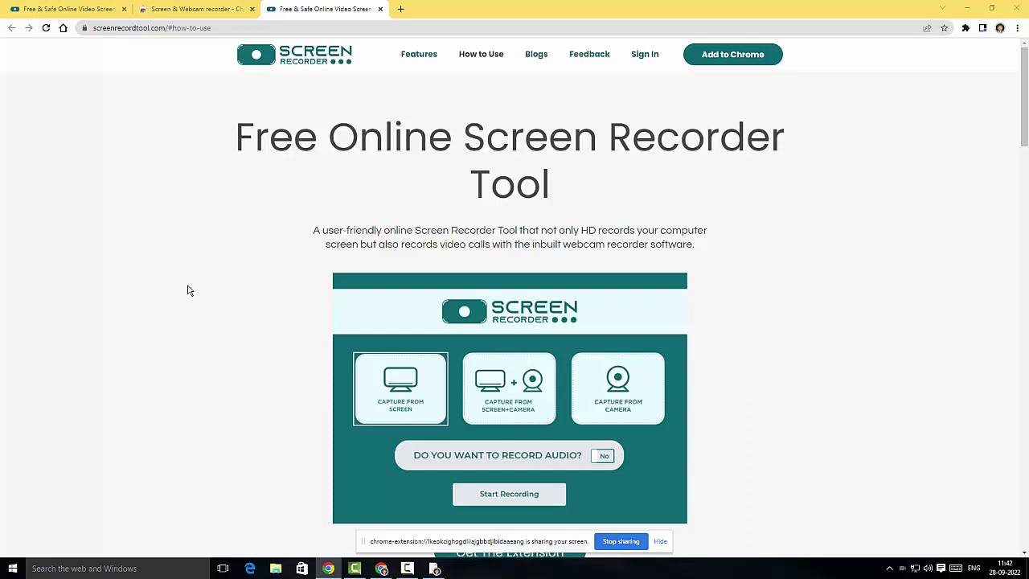
Restore the recorder window, stop the recording and check its preview.
{"action": "left_click", "coordinate": [435, 569]}
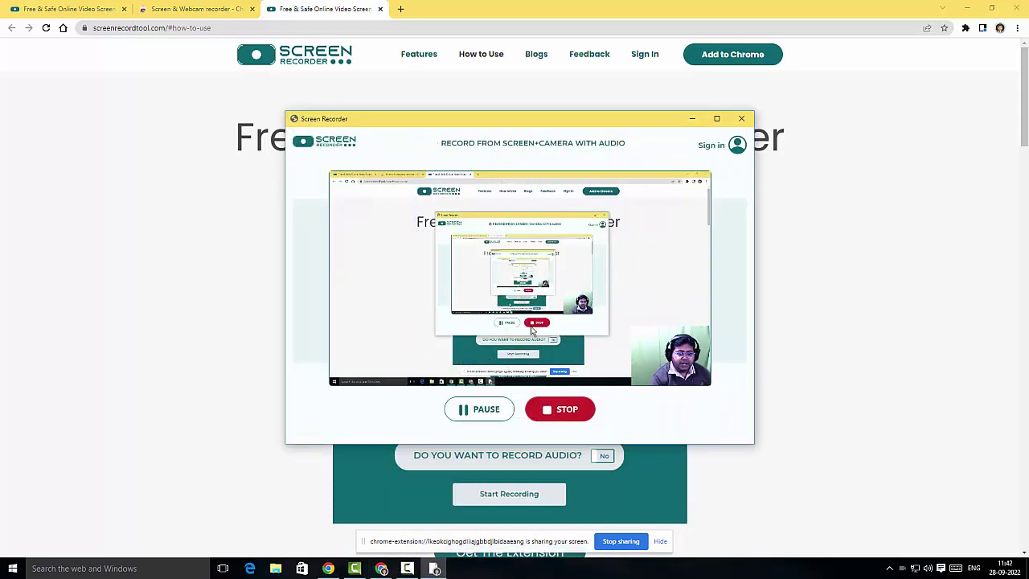
{"action": "left_click", "coordinate": [557, 413]}
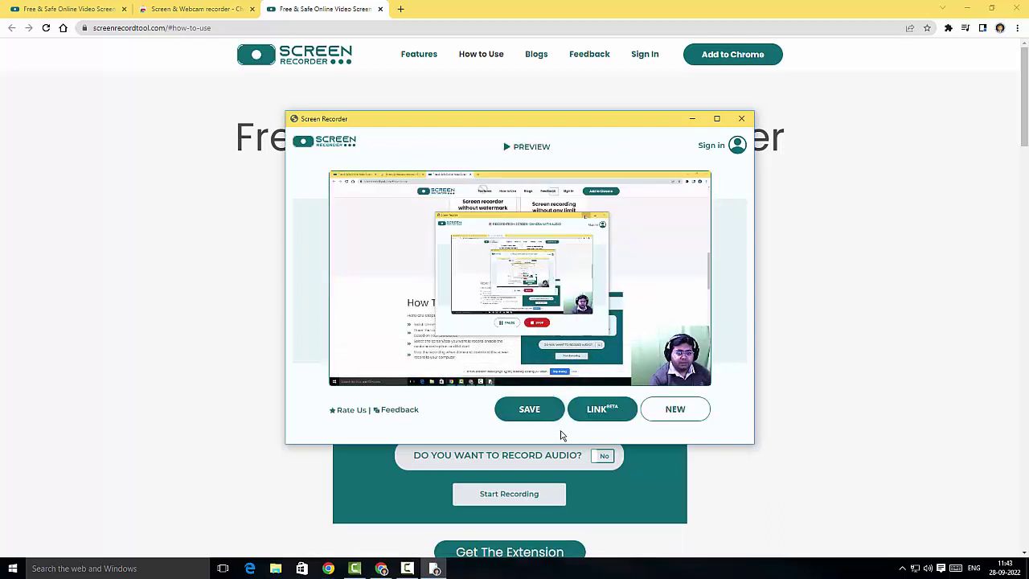
{"action": "mouse_move", "coordinate": [504, 288]}
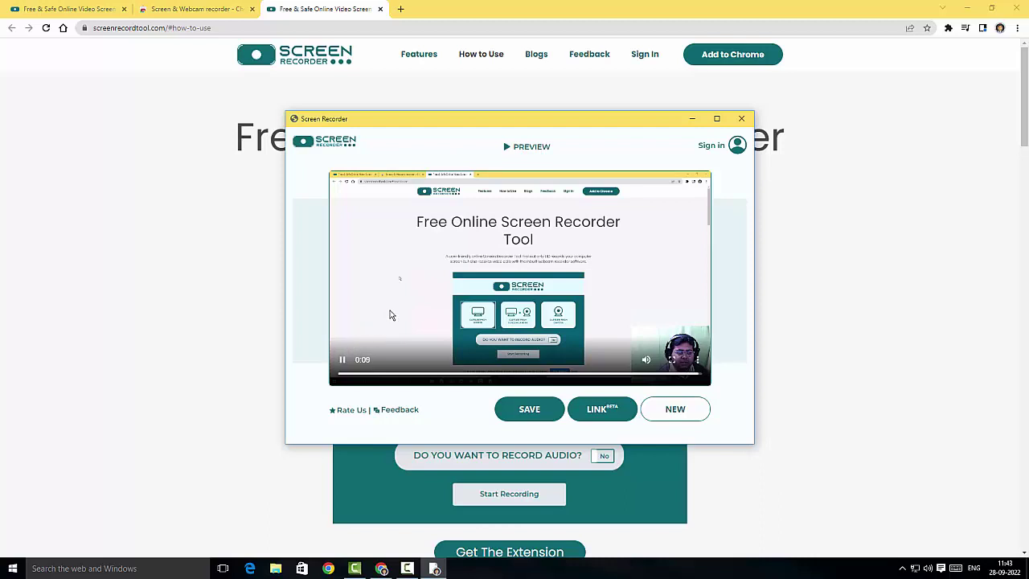
Pause the preview, save the recording as an MP4 video in the Downloads folder, and maximize the recorder window.
{"action": "left_click", "coordinate": [342, 359]}
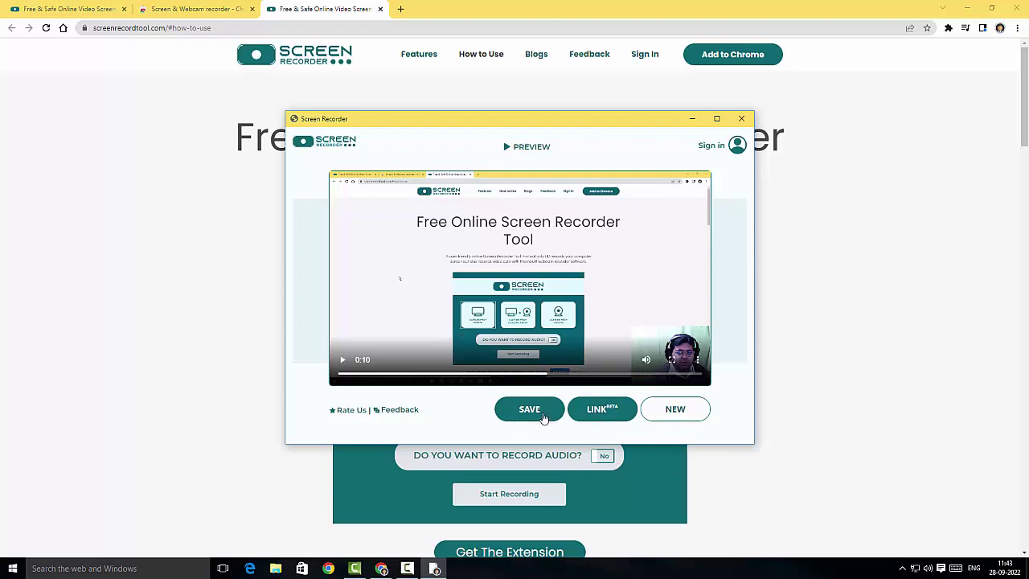
{"action": "left_click", "coordinate": [543, 418]}
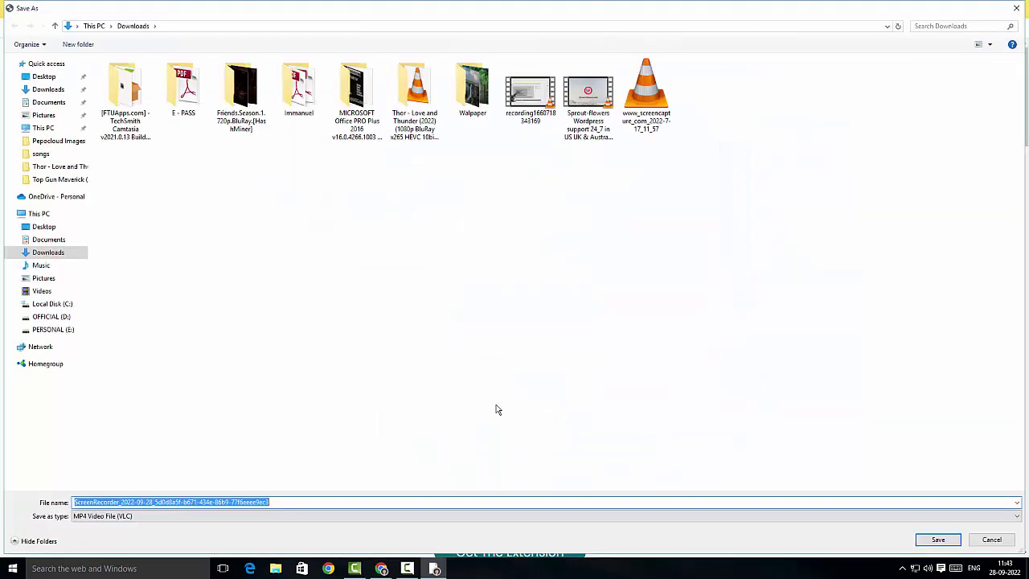
{"action": "left_click", "coordinate": [935, 541]}
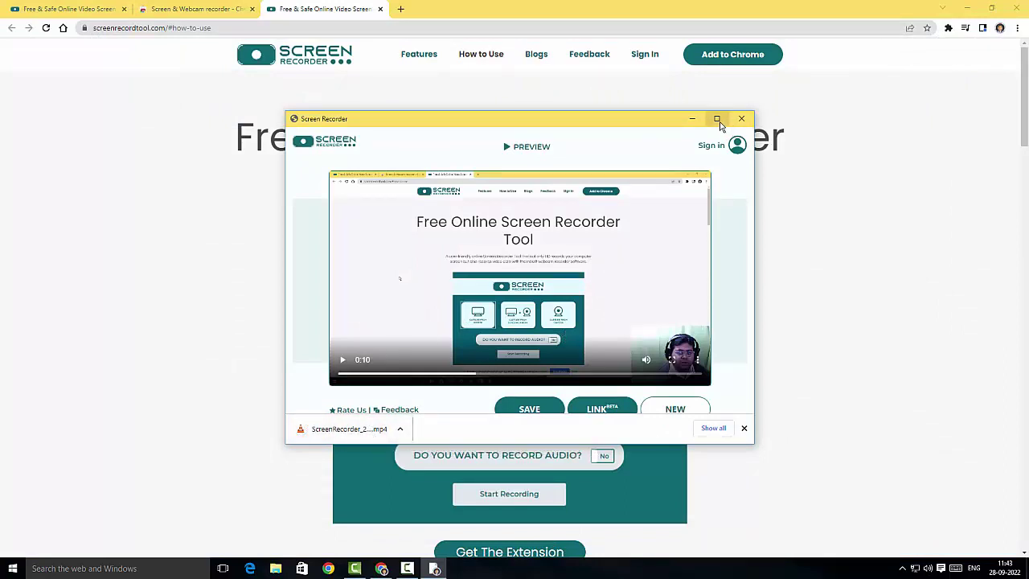
{"action": "left_click", "coordinate": [717, 119]}
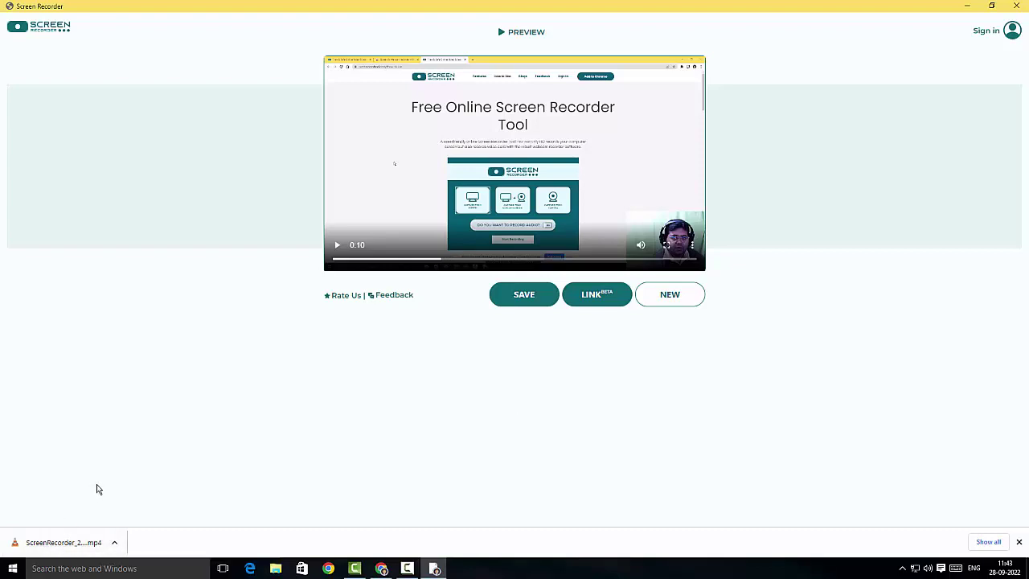
Create a shareable link to the recording without signing in, and copy it.
{"action": "left_click", "coordinate": [590, 298]}
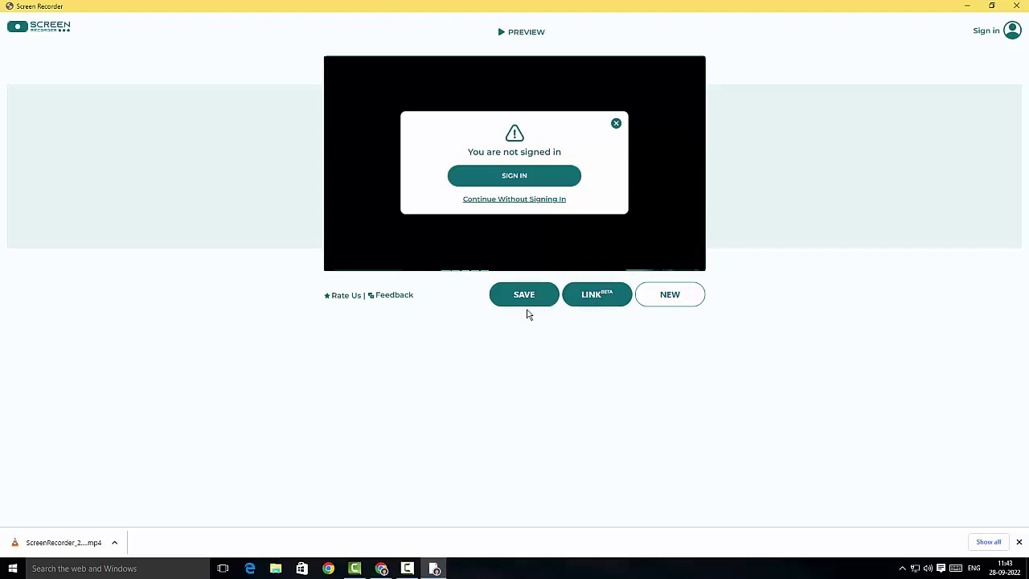
{"action": "left_click", "coordinate": [514, 198]}
{"action": "left_click", "coordinate": [626, 183]}
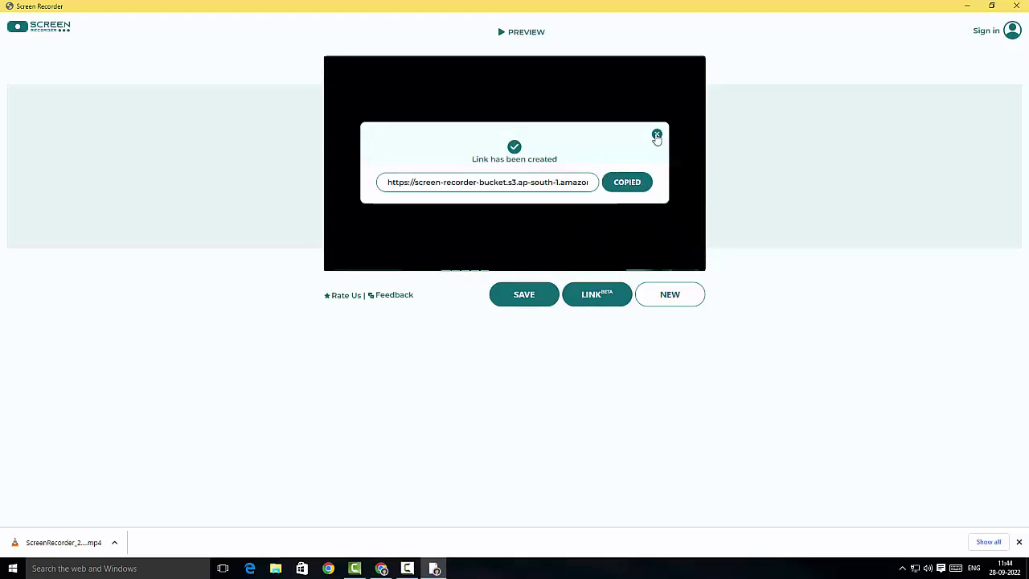
{"action": "left_click", "coordinate": [657, 135]}
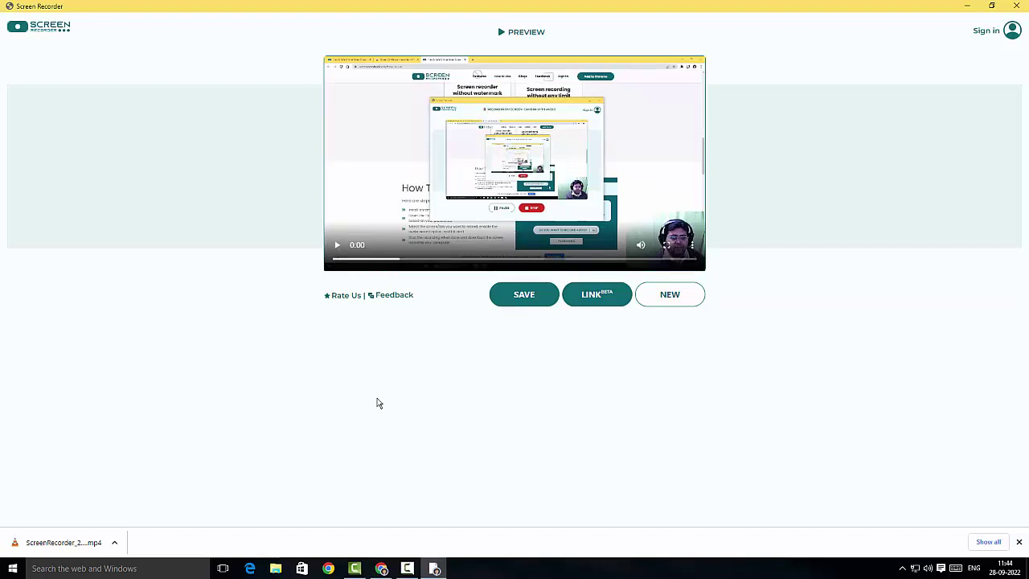
Discard the current recording to return to the recording mode choices, and close the recorder window.
{"action": "left_click", "coordinate": [667, 296]}
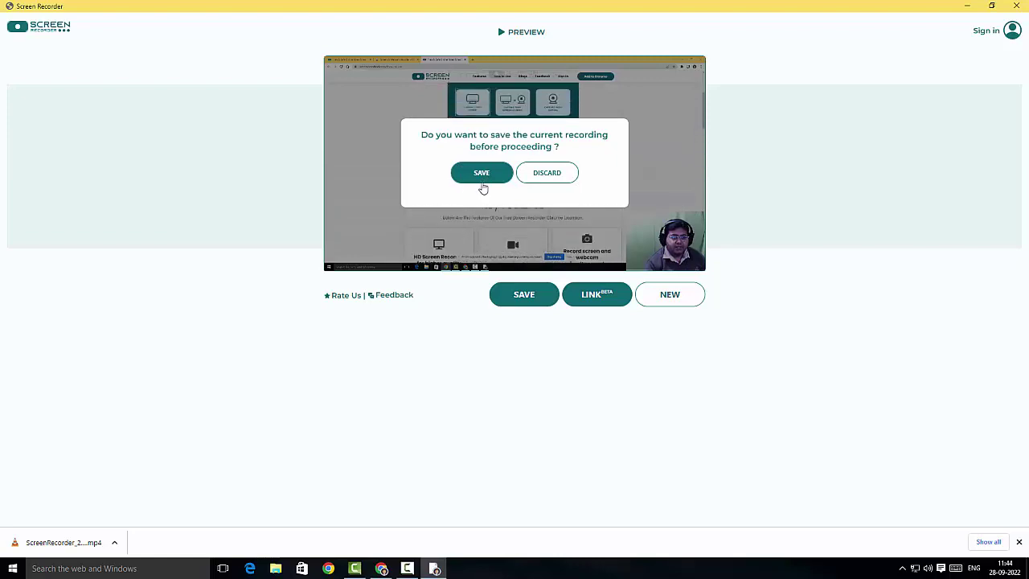
{"action": "left_click", "coordinate": [552, 173]}
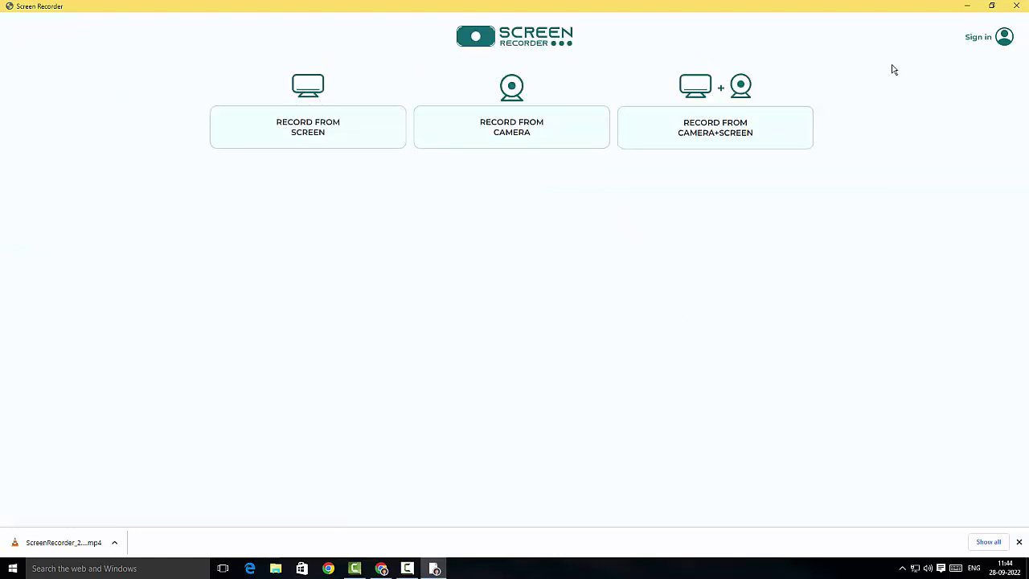
{"action": "left_click", "coordinate": [1016, 5]}
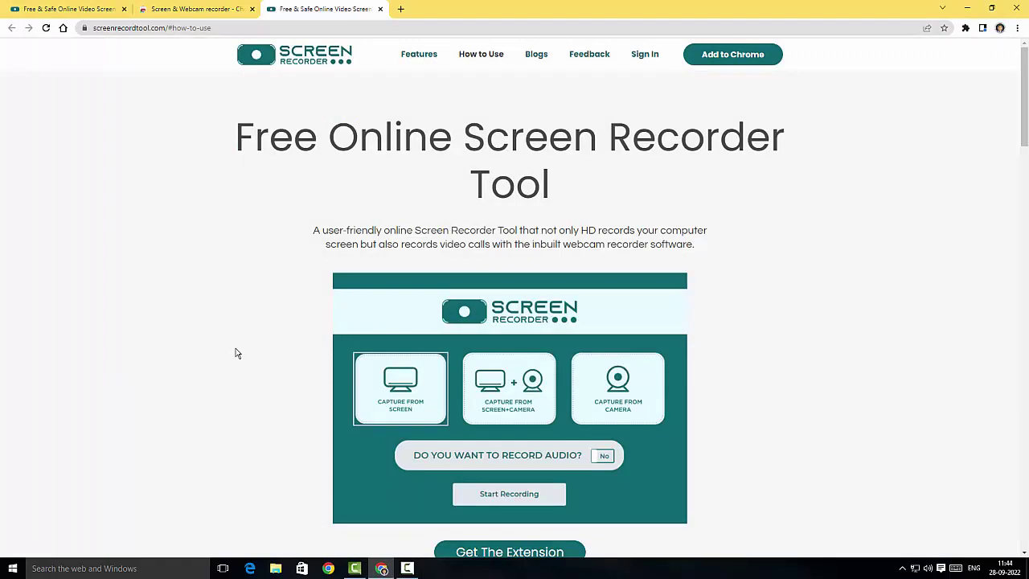
Look through the website's home page, including the key features, how-to-use steps, FAQs and recent blogs.
{"action": "scroll", "coordinate": [235, 358], "scroll_direction": "down", "scroll_amount": 3}
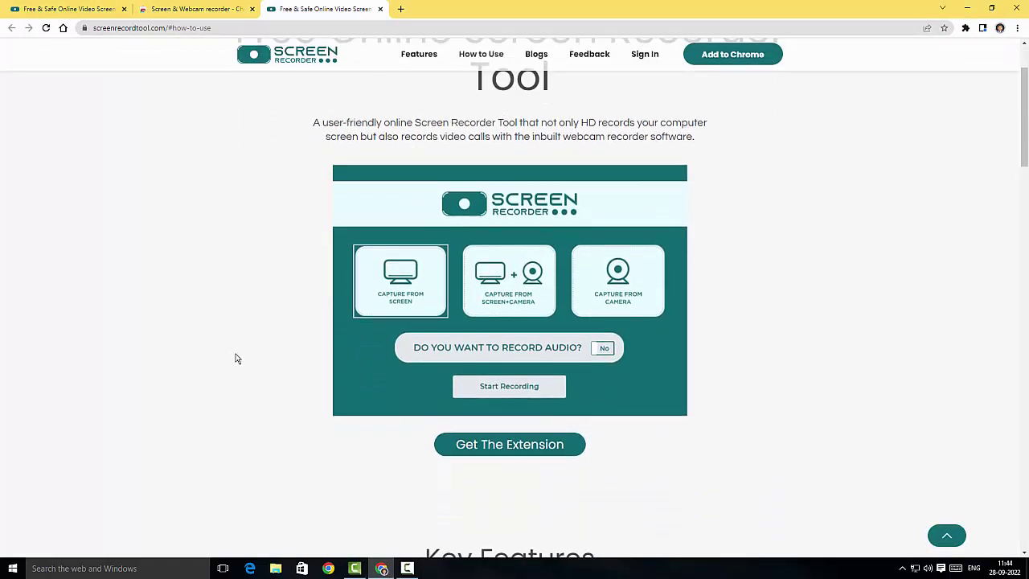
{"action": "scroll", "coordinate": [236, 359], "scroll_direction": "down", "scroll_amount": 5}
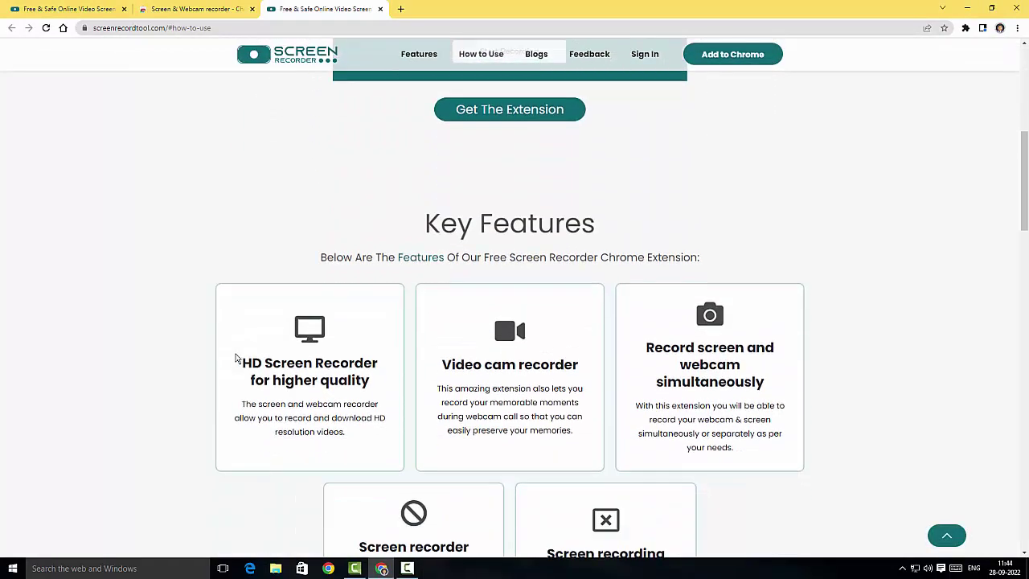
{"action": "scroll", "coordinate": [179, 385], "scroll_direction": "down", "scroll_amount": 8}
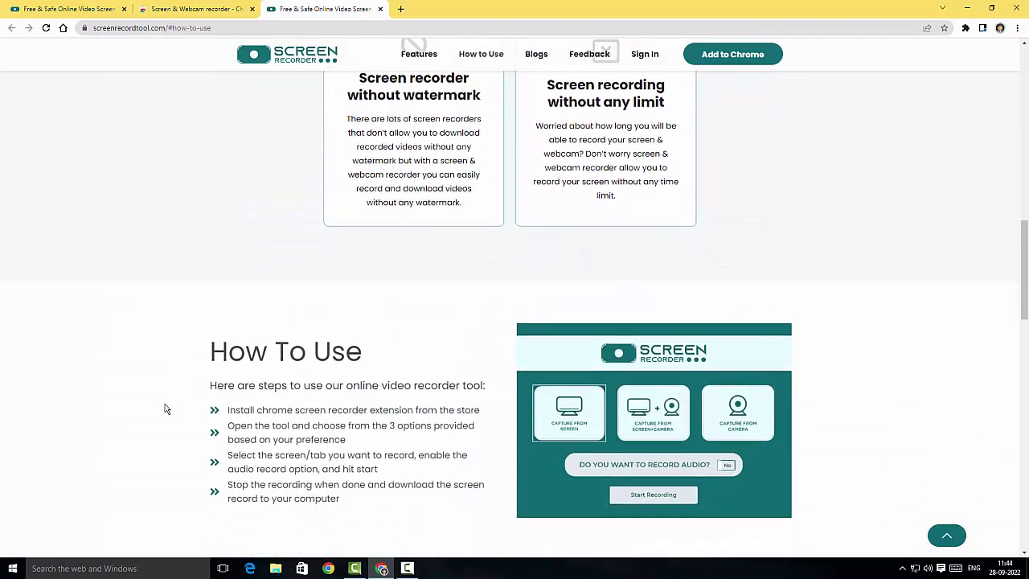
{"action": "scroll", "coordinate": [149, 428], "scroll_direction": "down", "scroll_amount": 8}
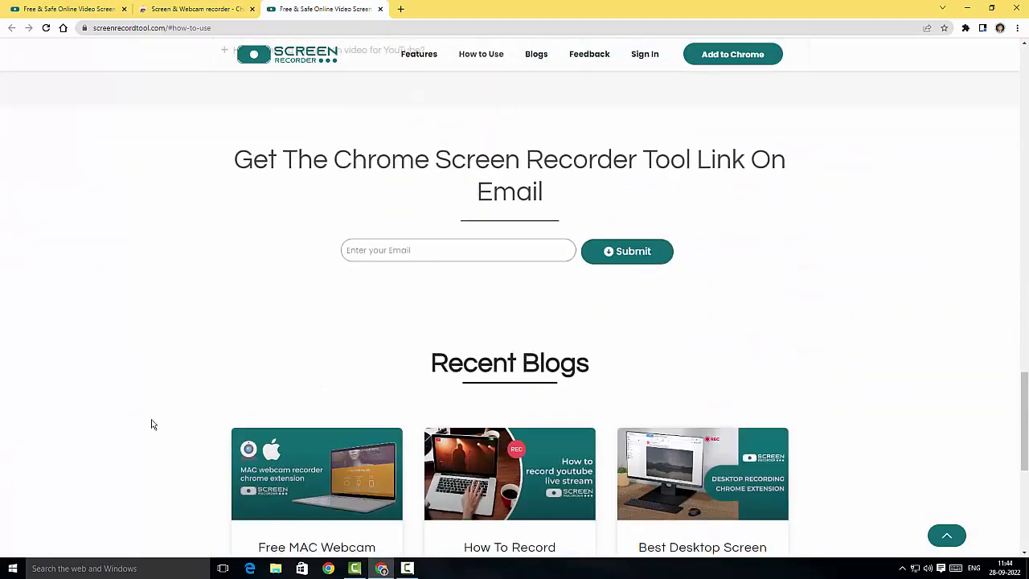
{"action": "scroll", "coordinate": [155, 422], "scroll_direction": "up", "scroll_amount": 1}
{"action": "scroll", "coordinate": [157, 421], "scroll_direction": "up", "scroll_amount": 10}
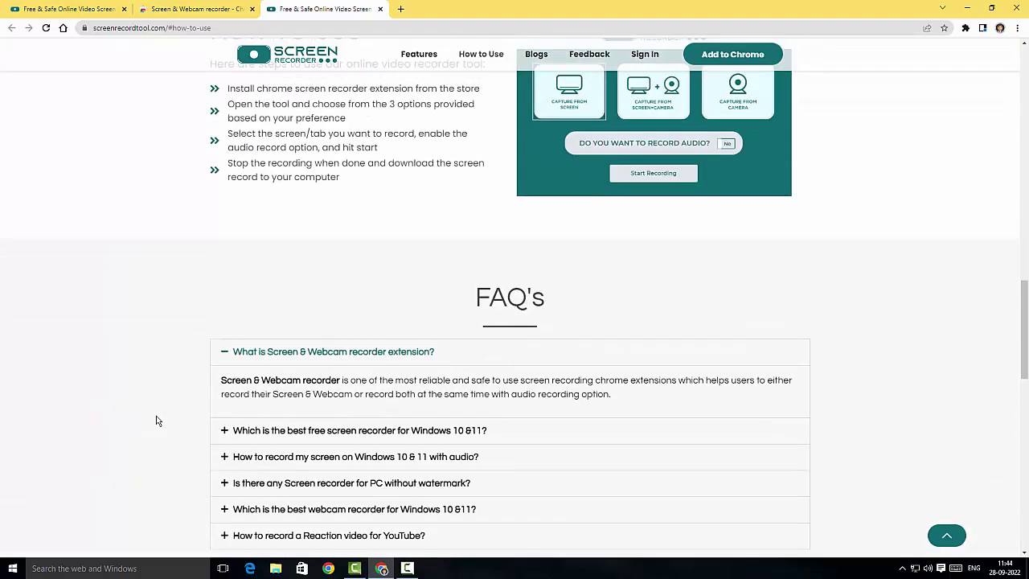
{"action": "scroll", "coordinate": [161, 419], "scroll_direction": "up", "scroll_amount": 10}
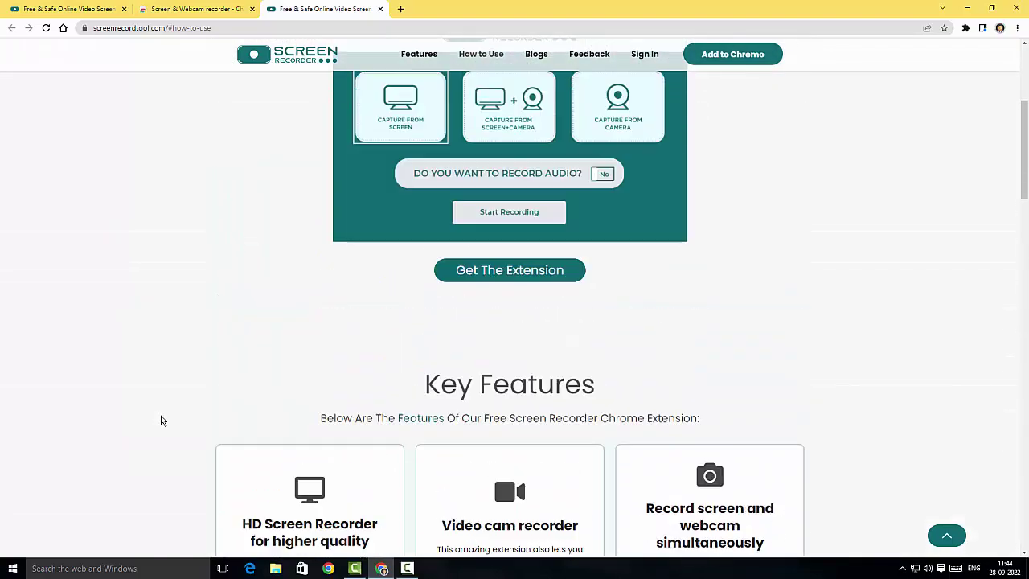